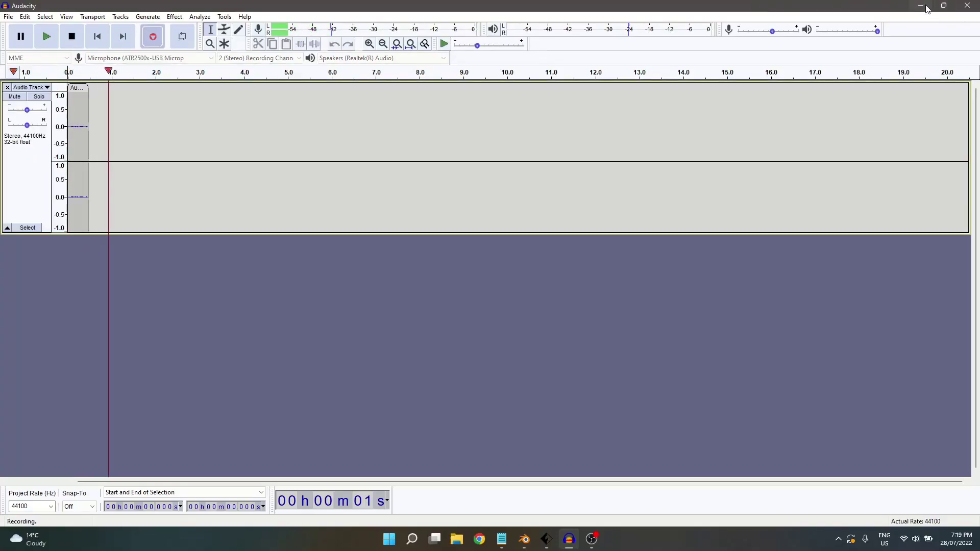
# - Switch to FlashPrint and set the shell count to 2 in the slicing settings
pyautogui.hotkey('alt', 'Tab')
pyautogui.click(439, 157)
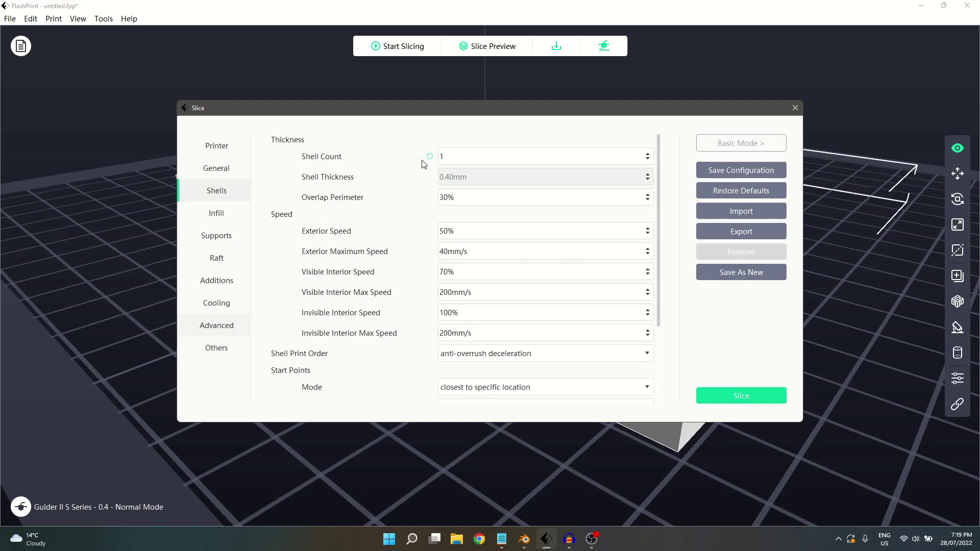
pyautogui.press('Up')
pyautogui.moveTo(347, 168)
pyautogui.click(649, 156)
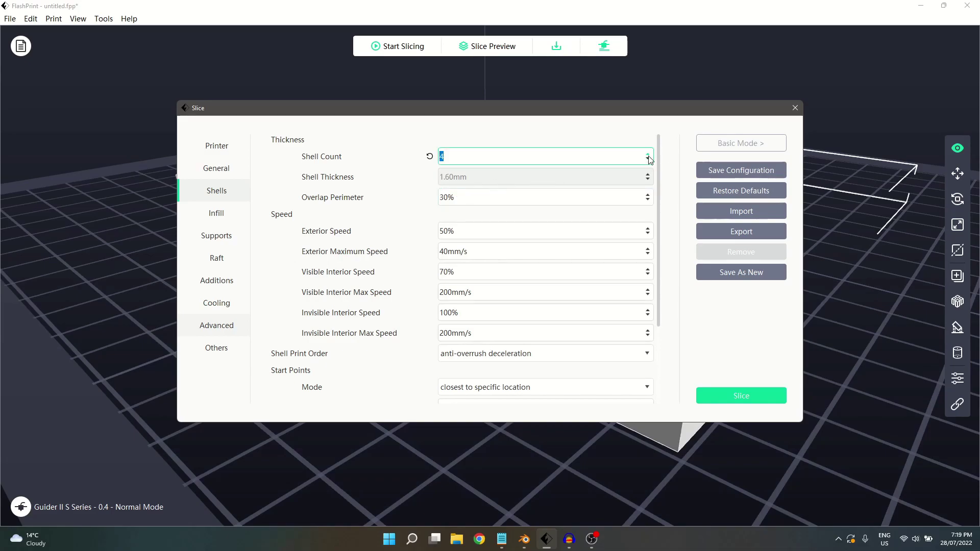
pyautogui.click(649, 156)
pyautogui.click(648, 160)
pyautogui.click(649, 160)
pyautogui.click(649, 162)
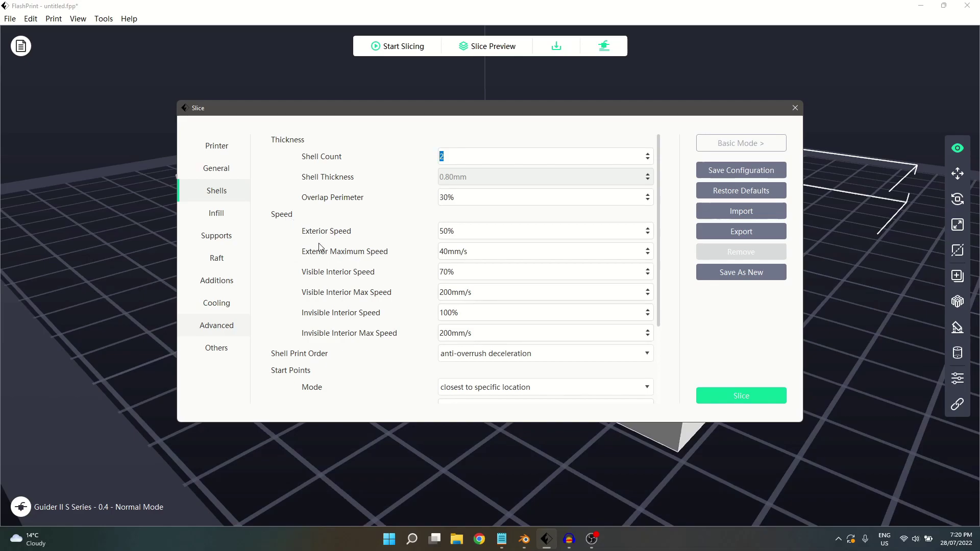
# - Examine the explanations of the exterior and interior shell speed settings and the available shell print order options
pyautogui.moveTo(337, 242)
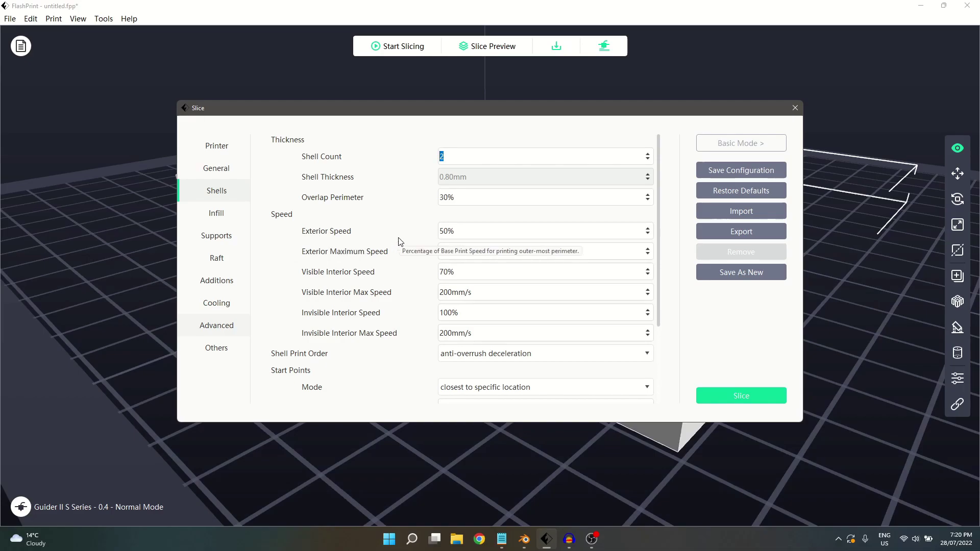
pyautogui.moveTo(377, 256)
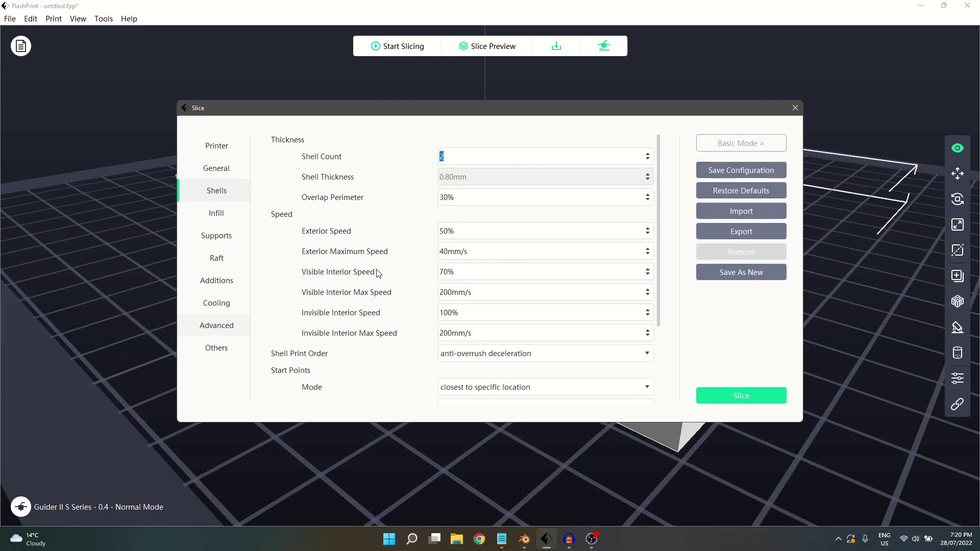
pyautogui.moveTo(378, 273)
pyautogui.moveTo(393, 317)
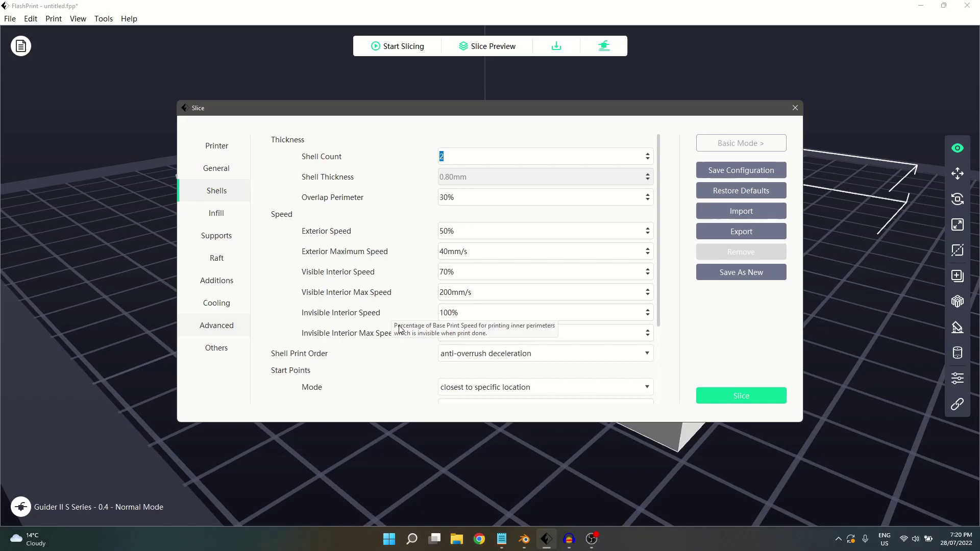
pyautogui.scroll(-1, 365, 341)
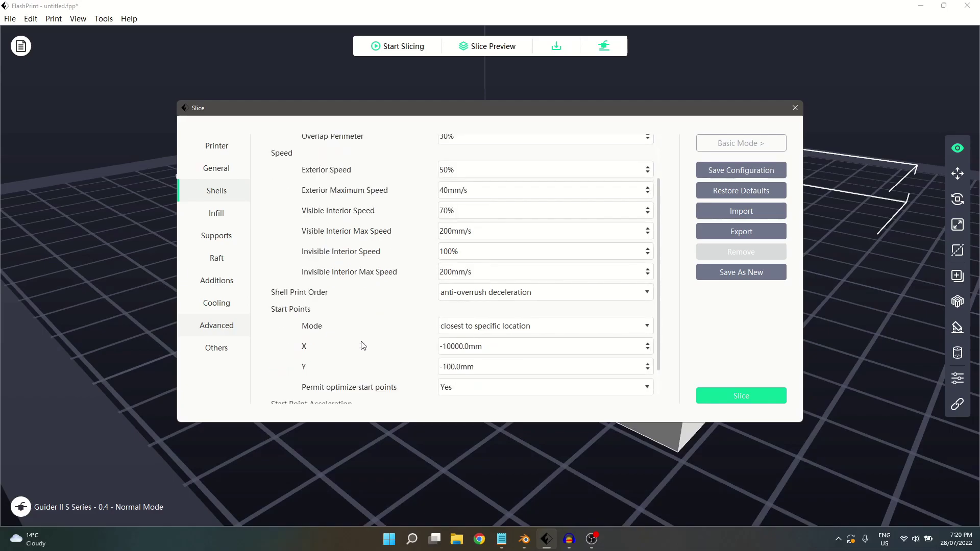
pyautogui.click(445, 296)
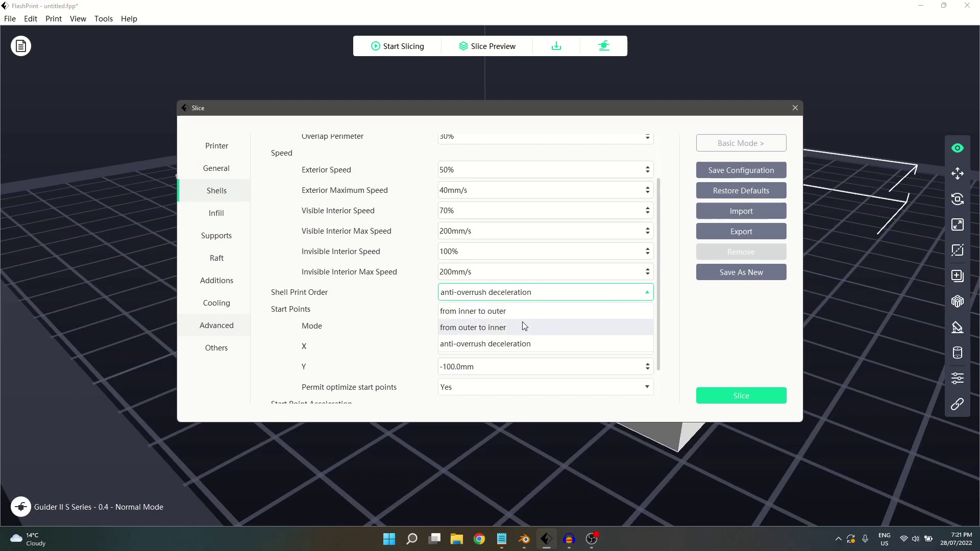
pyautogui.click(414, 322)
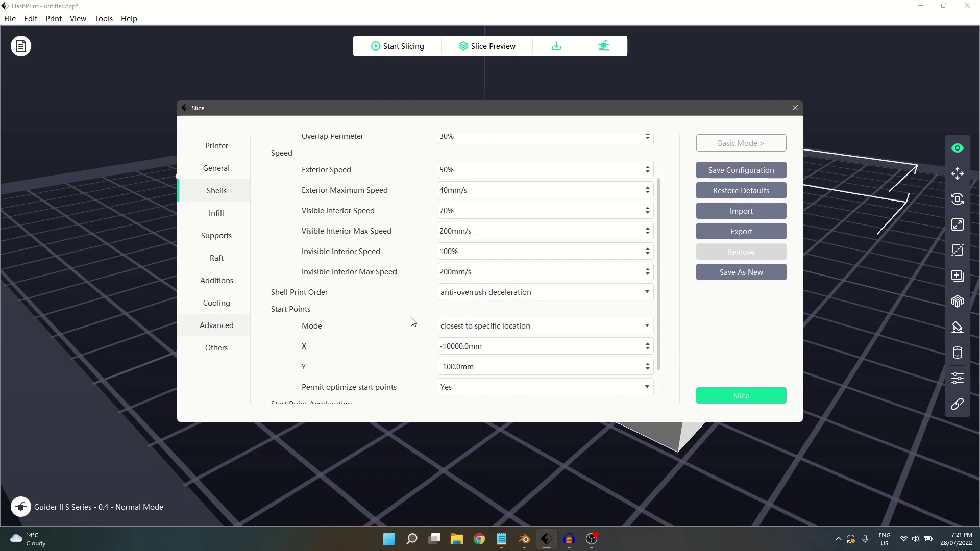
# - Set the shell start point mode to inner recess point
pyautogui.scroll(-1, 415, 319)
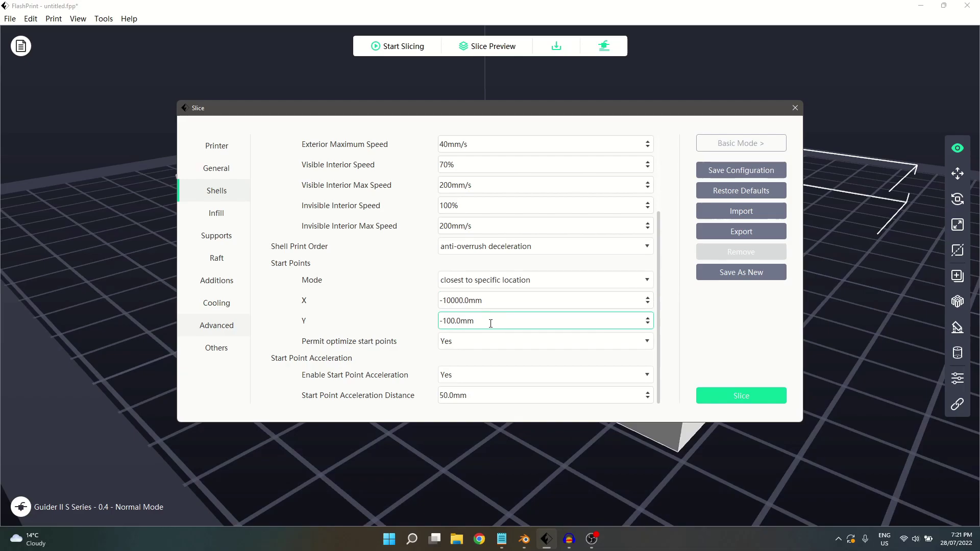
pyautogui.click(483, 280)
pyautogui.click(472, 311)
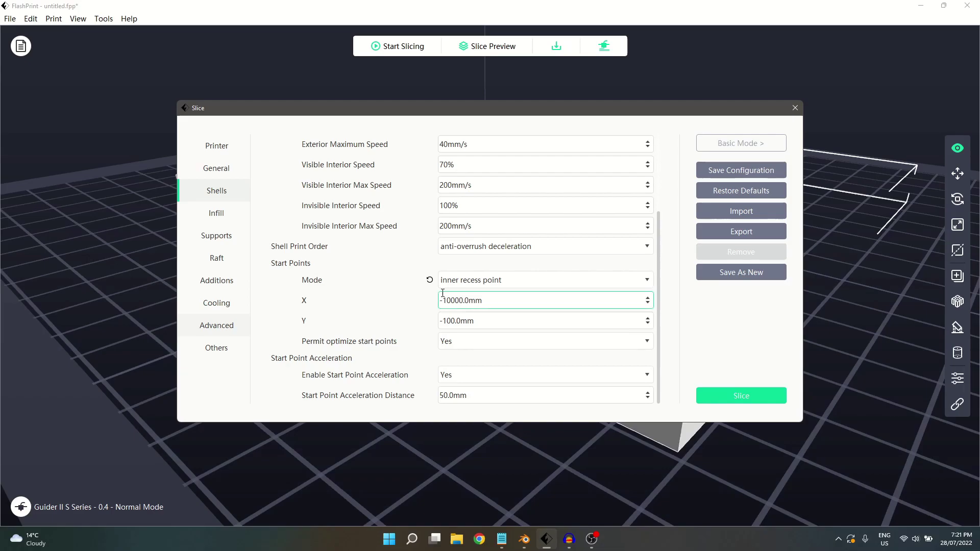
# - Slice the L-shaped model and show its slice preview up to layer 54
pyautogui.click(750, 397)
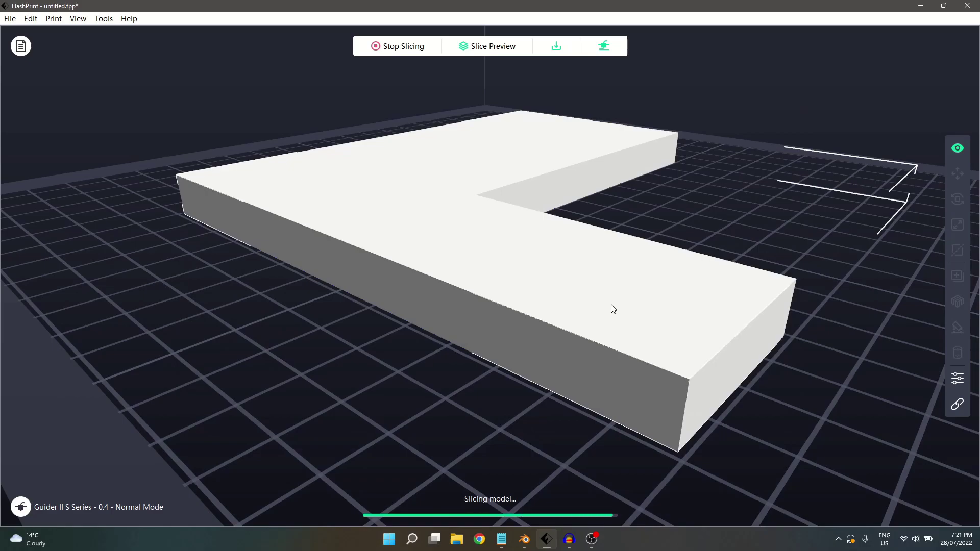
pyautogui.click(485, 56)
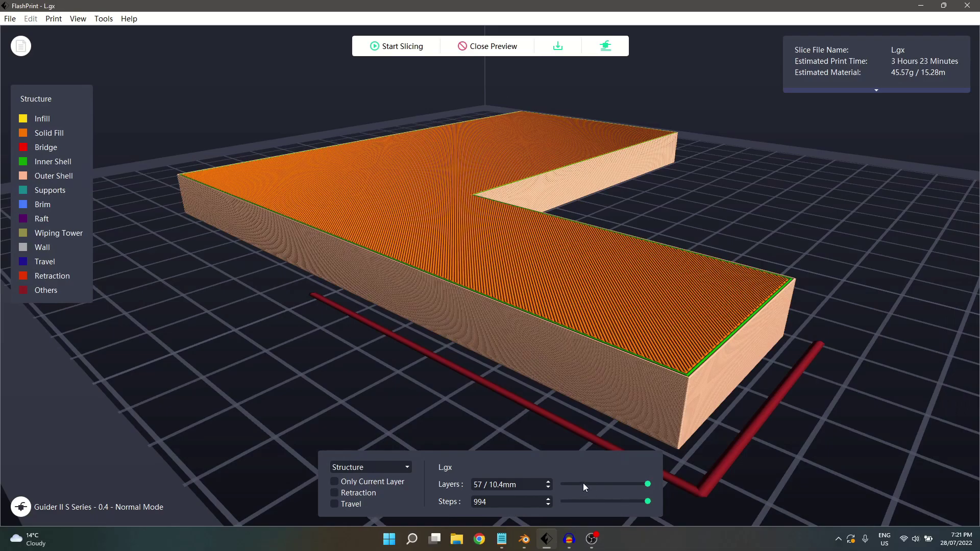
pyautogui.click(549, 487)
pyautogui.click(548, 487)
pyautogui.click(548, 488)
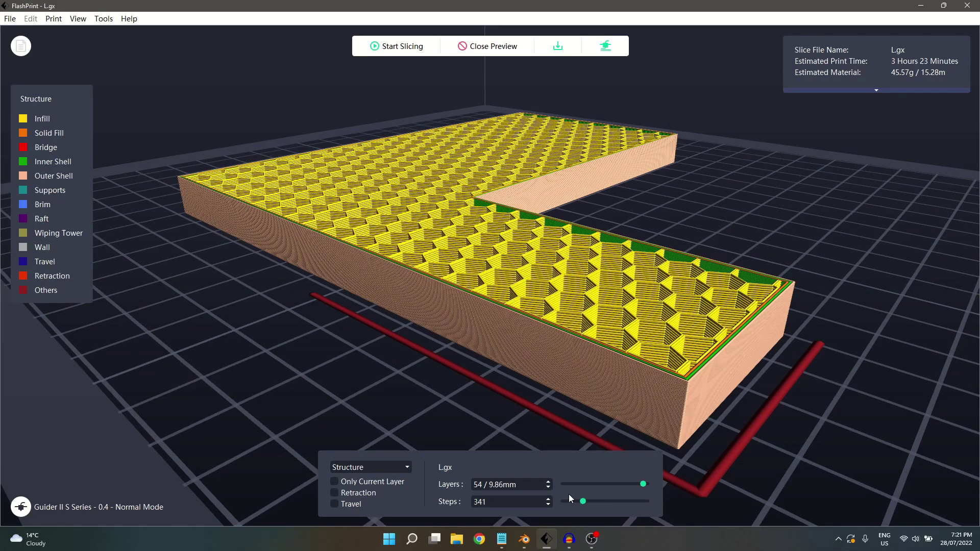
# - Step back and forth through the first six print steps of layer 54 to examine the shell's start at the inner corner
pyautogui.scroll(10, 536, 189)
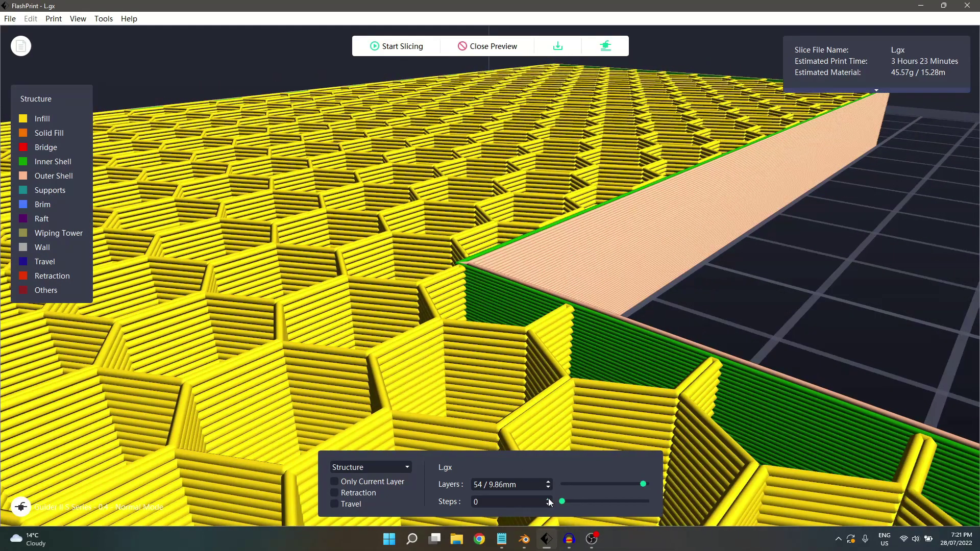
pyautogui.click(549, 500)
pyautogui.click(549, 500)
pyautogui.click(549, 499)
pyautogui.click(548, 499)
pyautogui.click(549, 499)
pyautogui.click(549, 499)
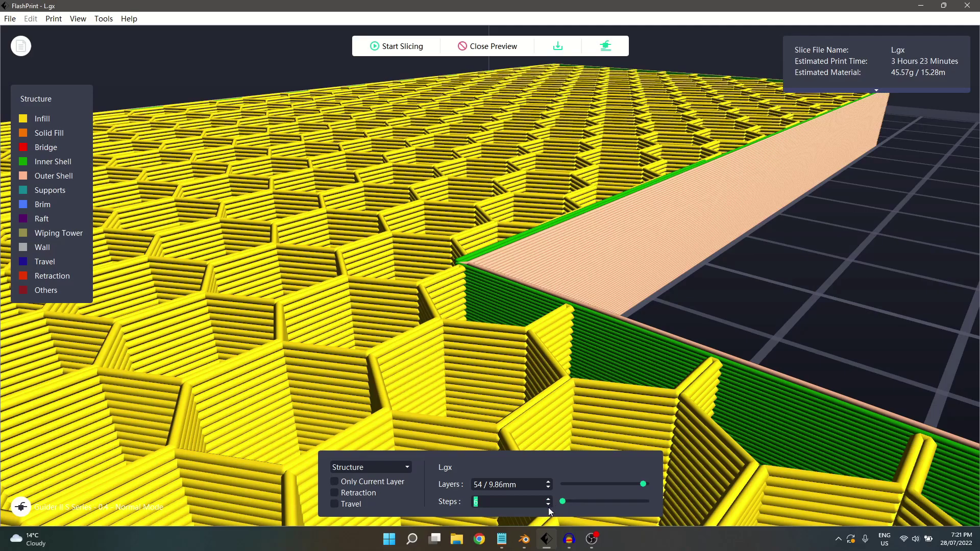
pyautogui.click(549, 504)
pyautogui.click(548, 504)
pyautogui.click(548, 504)
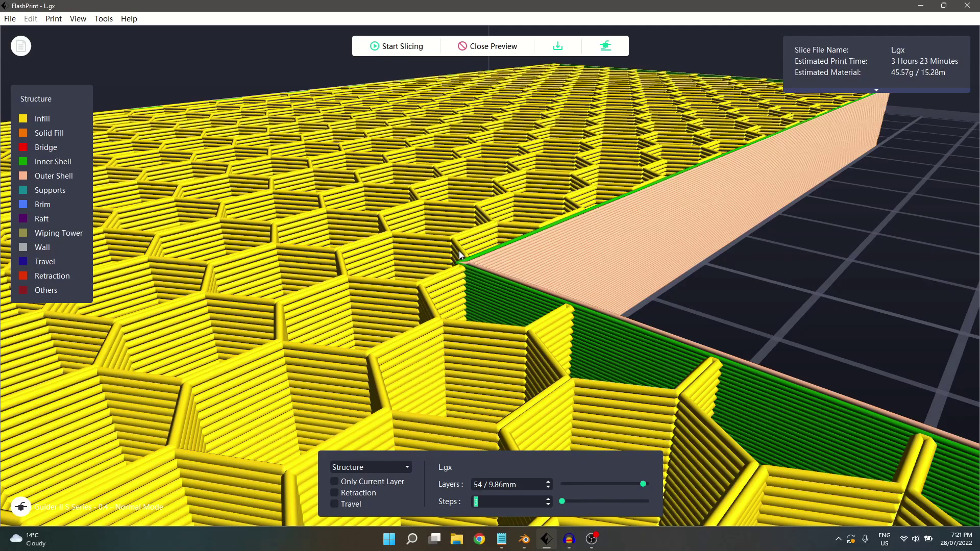
pyautogui.click(548, 499)
pyautogui.click(549, 499)
pyautogui.click(549, 500)
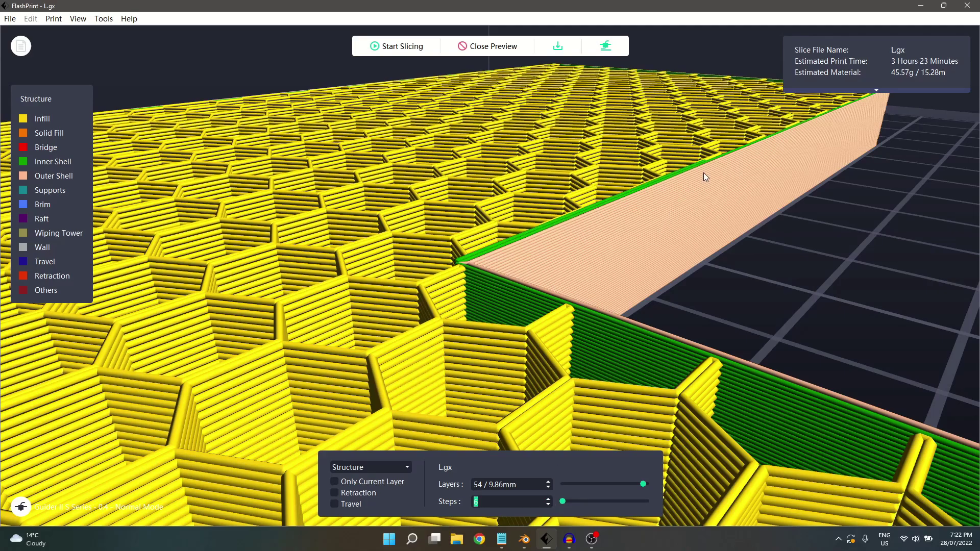
# - Reopen the slicing settings and review the available start point mode options, including use random start points
pyautogui.click(428, 50)
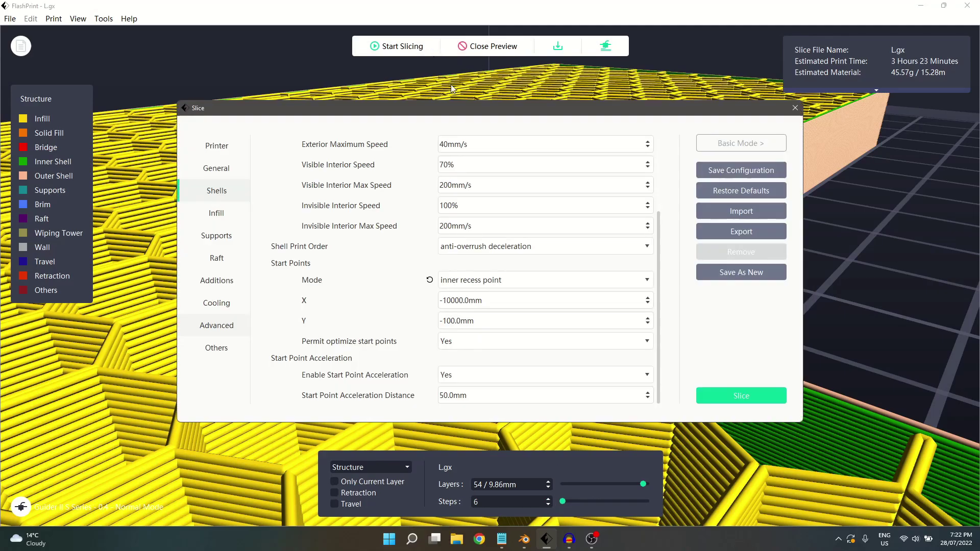
pyautogui.click(475, 291)
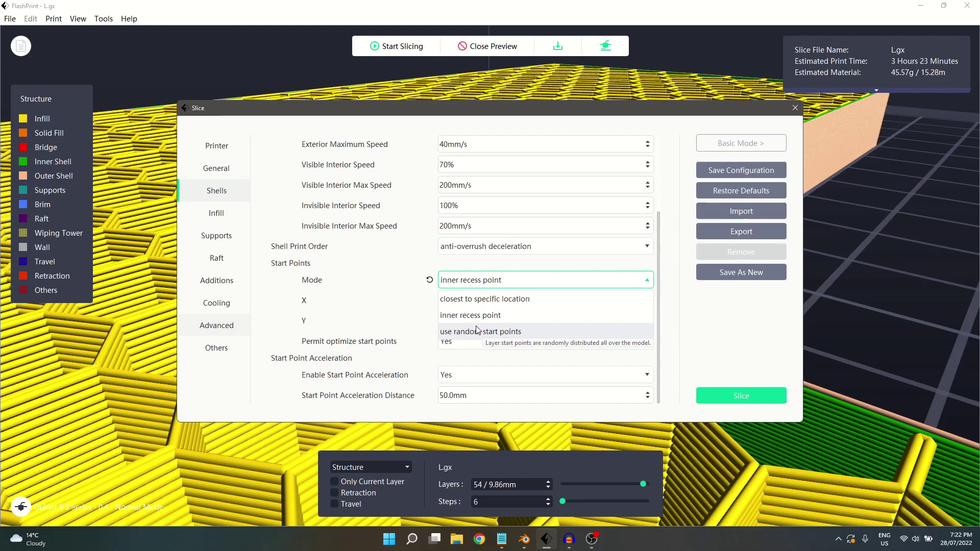
pyautogui.click(520, 347)
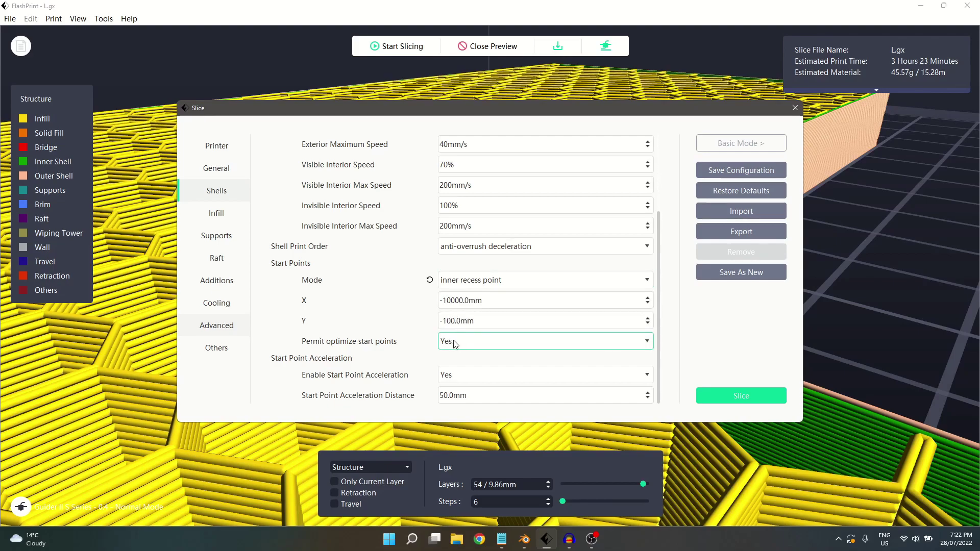